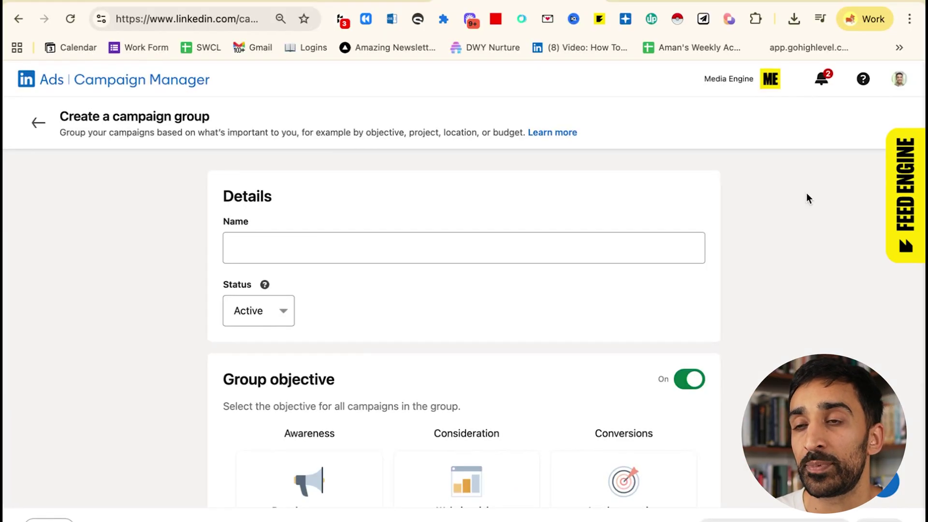
Create the campaign group 'Test 123' with the Engagement objective.
scroll(807, 197, "down", 4)
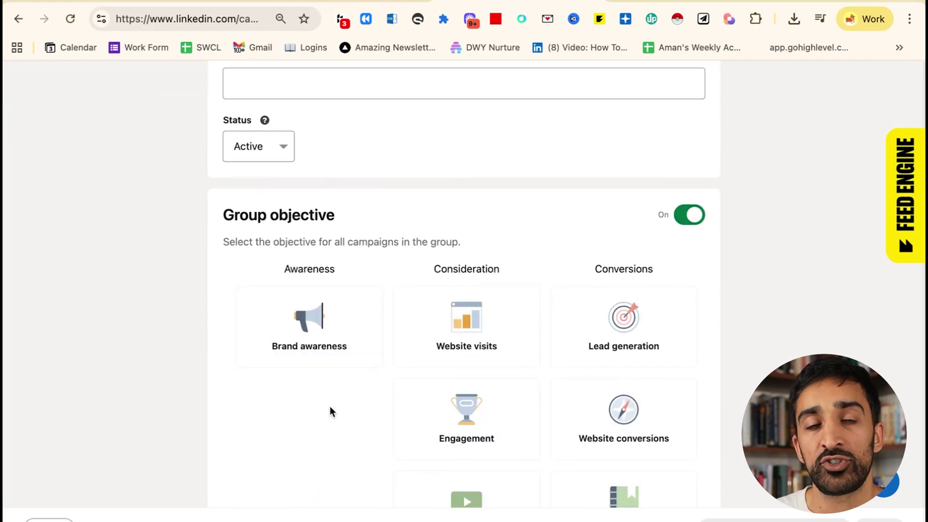
scroll(329, 407, "down", 2)
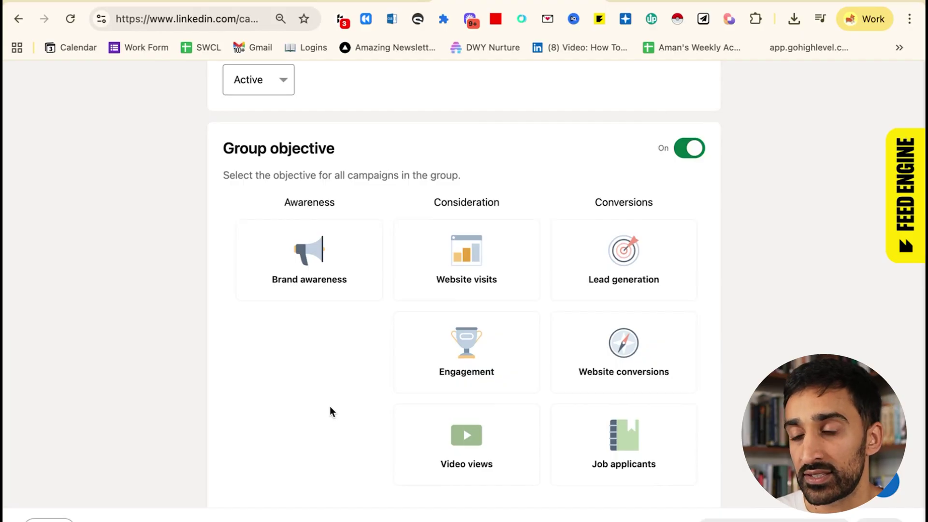
mouse_move(433, 387)
left_click(445, 376)
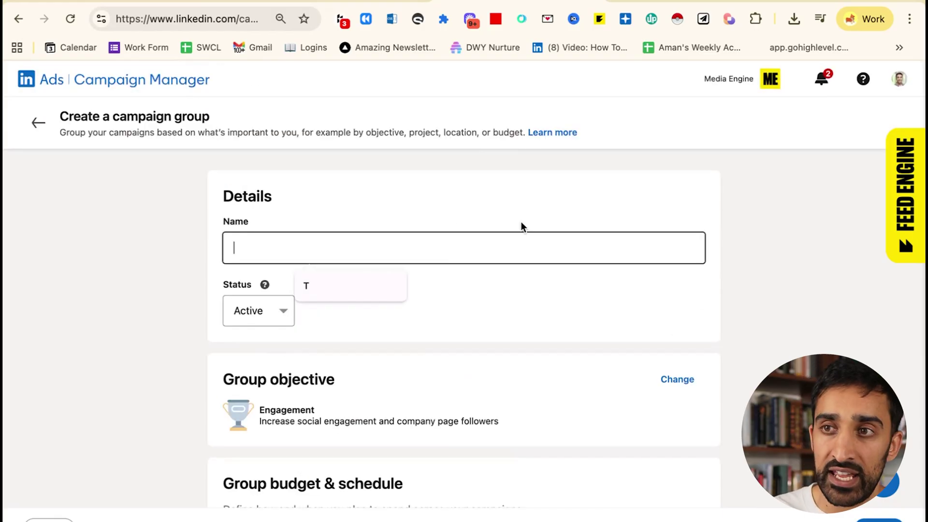
type("Test 123")
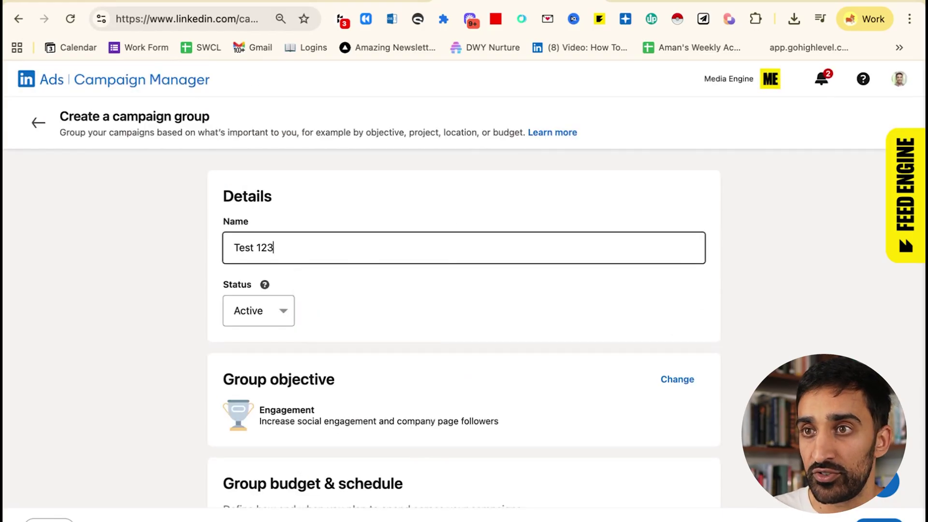
scroll(563, 342, "down", 1)
scroll(563, 342, "down", 5)
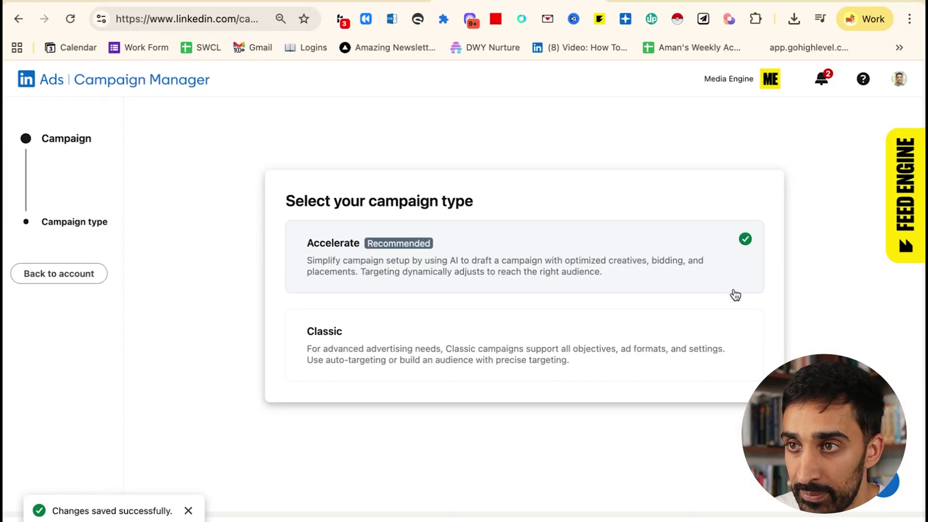
Choose the Classic campaign type and save the engagement campaign to continue to ads.
left_click(680, 341)
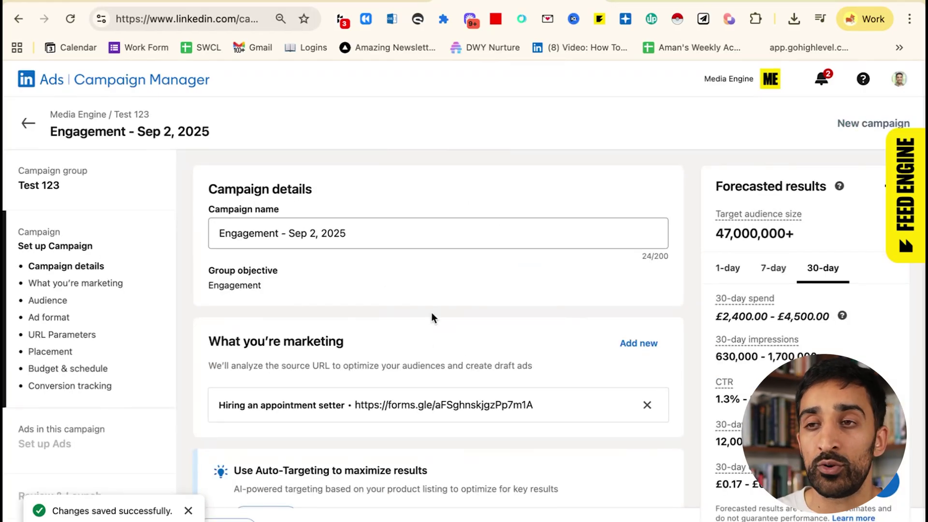
scroll(431, 312, "down", 15)
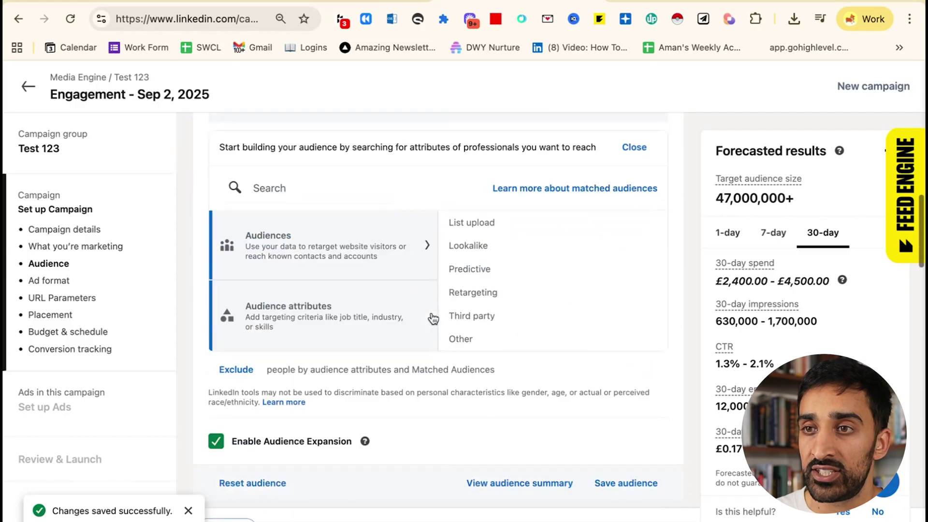
scroll(433, 318, "down", 3)
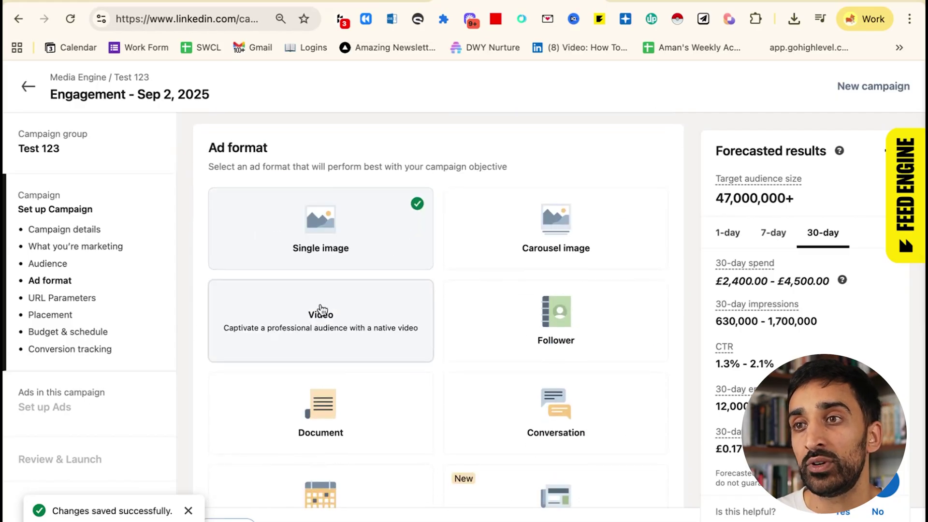
scroll(391, 222, "down", 20)
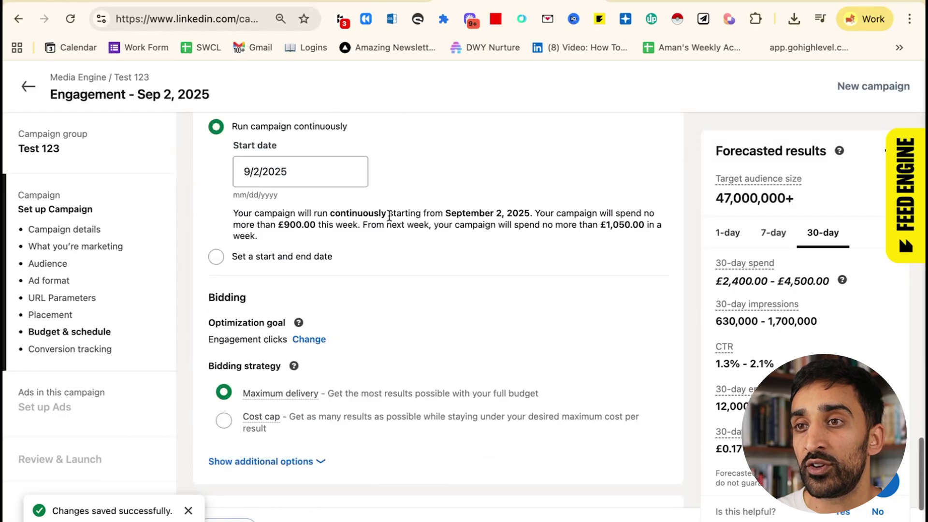
left_click(884, 520)
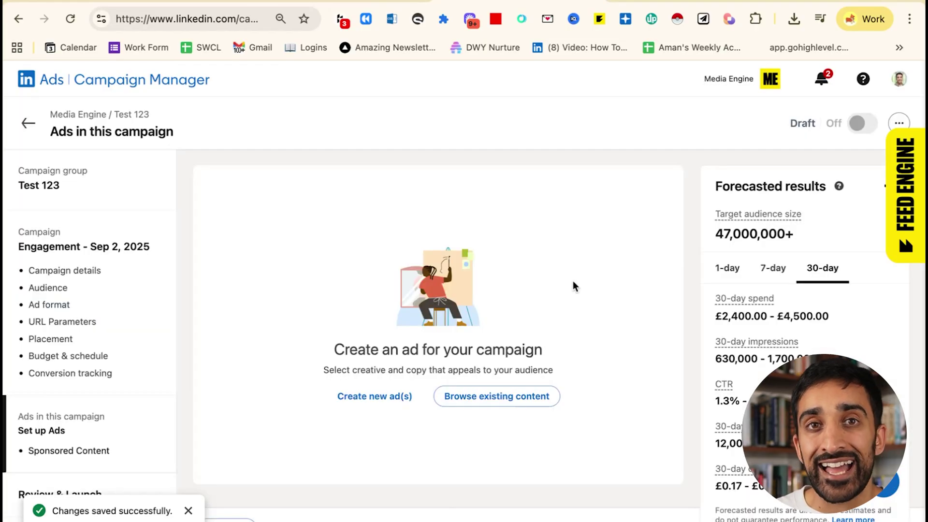
Browse LinkedIn member content and list posts by the previously requested employee.
left_click(532, 406)
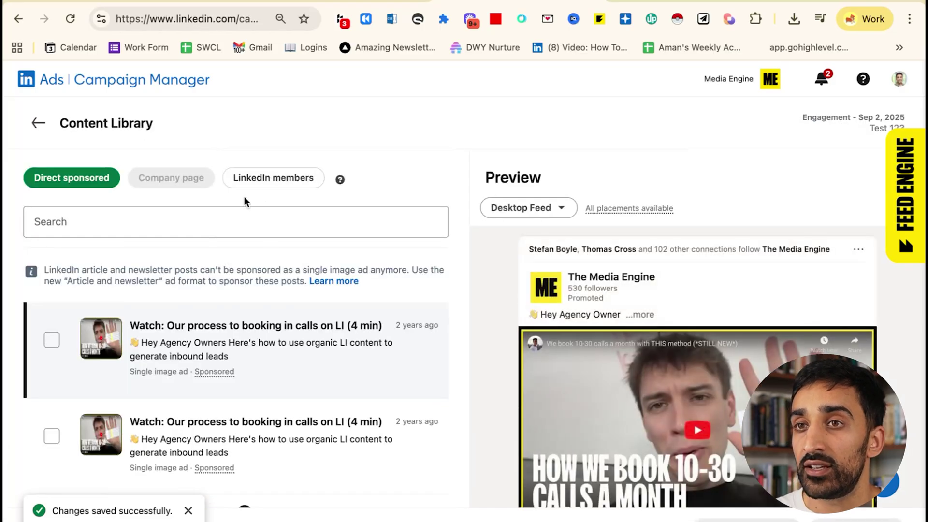
left_click(227, 221)
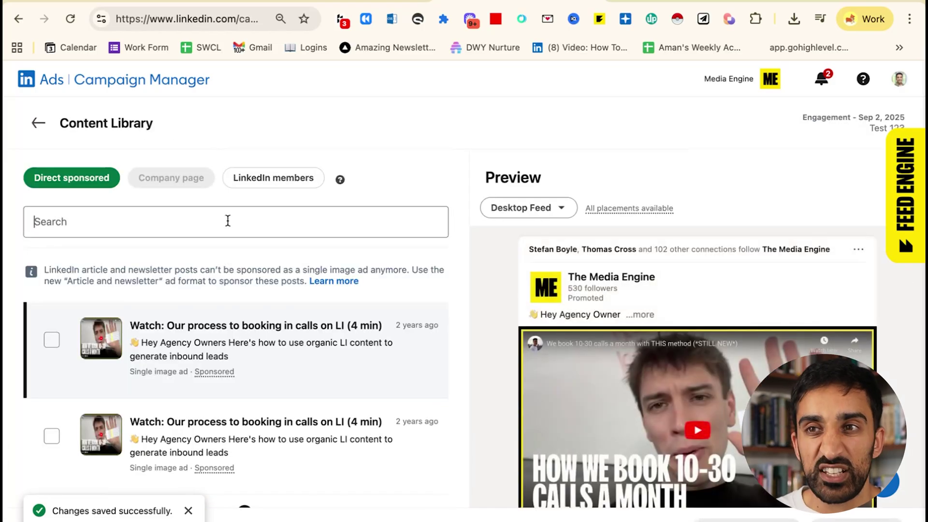
left_click(310, 181)
left_click(130, 252)
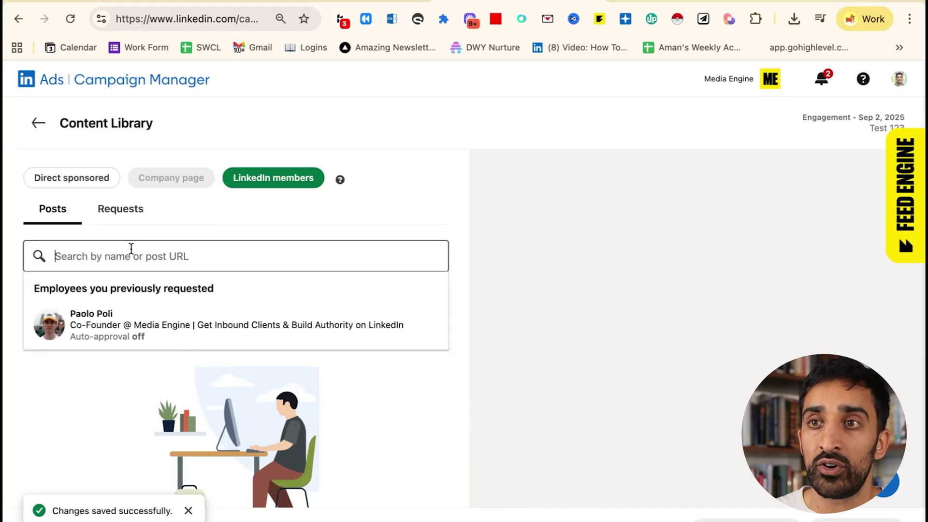
left_click(163, 329)
scroll(257, 342, "down", 2)
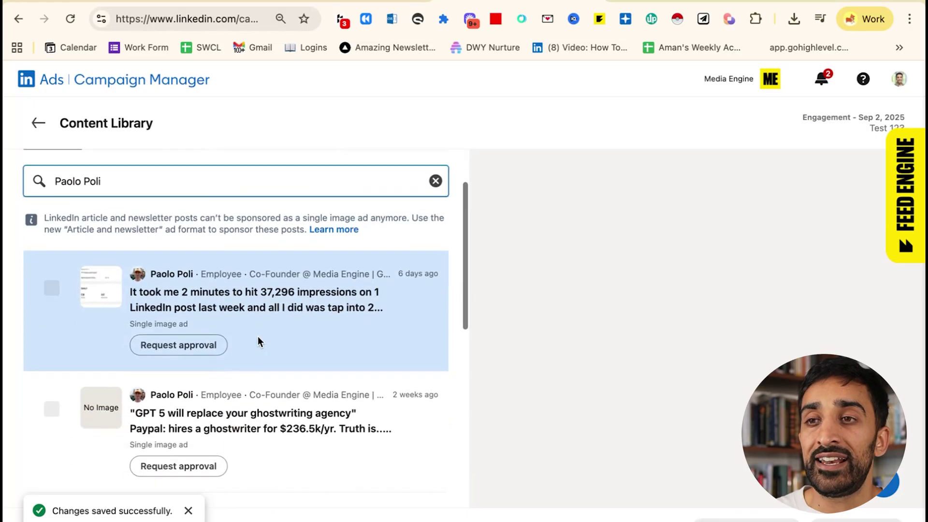
scroll(216, 430, "down", 1)
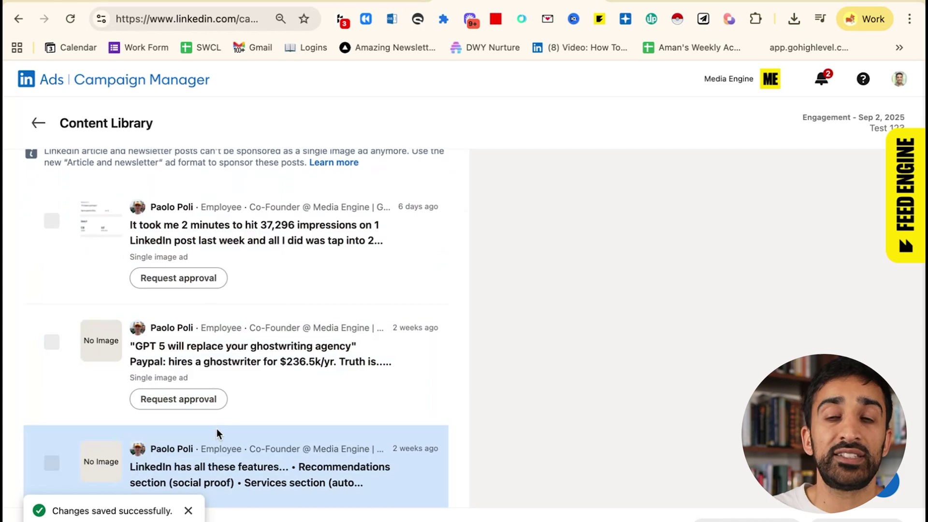
Request sponsorship approval for the 'GPT 5' post and copy the request link.
left_click(191, 400)
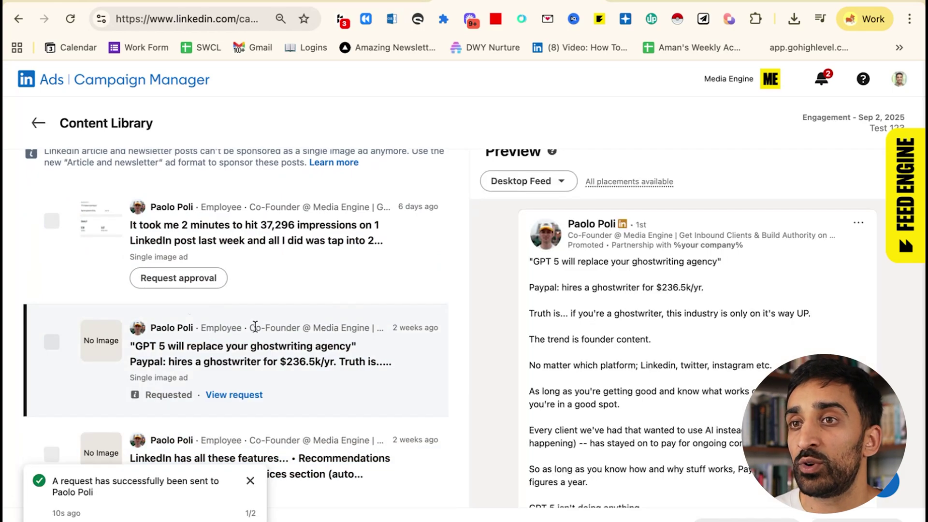
scroll(772, 314, "down", 1)
scroll(772, 315, "down", 1)
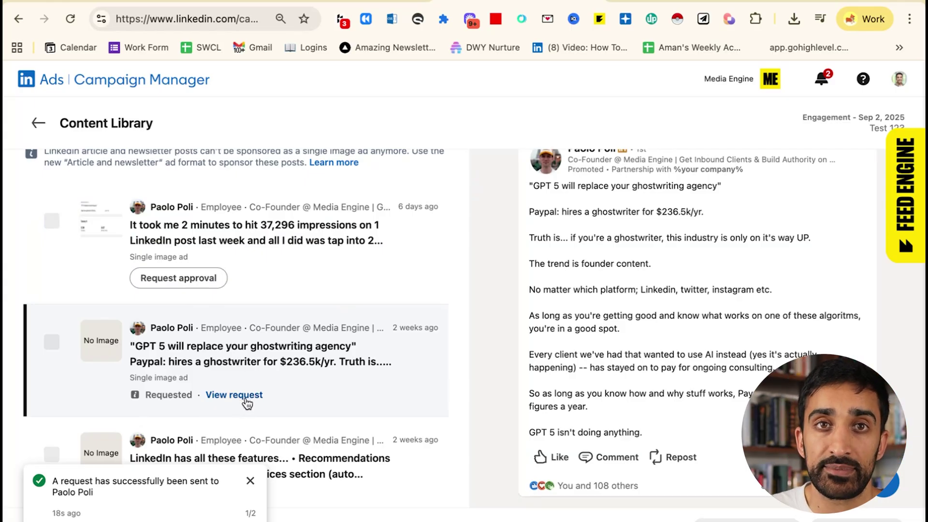
scroll(247, 403, "down", 4)
scroll(232, 334, "up", 2)
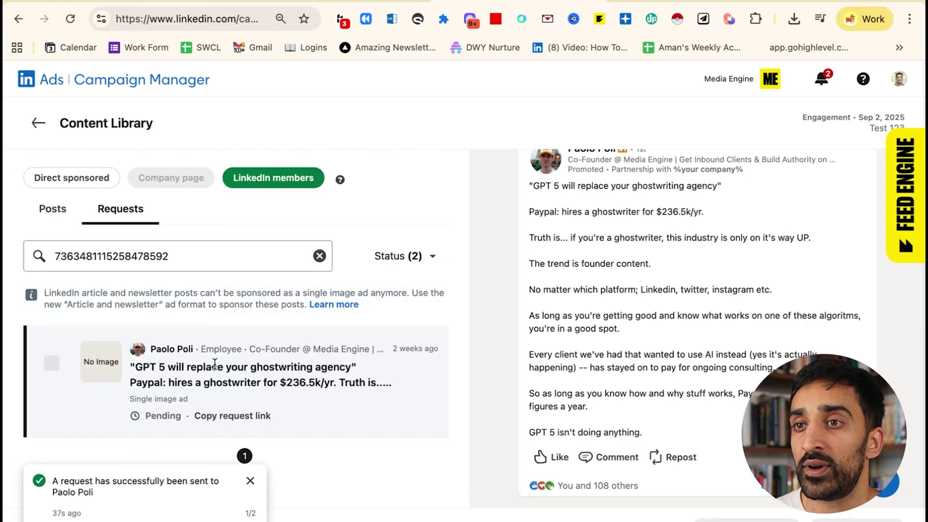
left_click(231, 415)
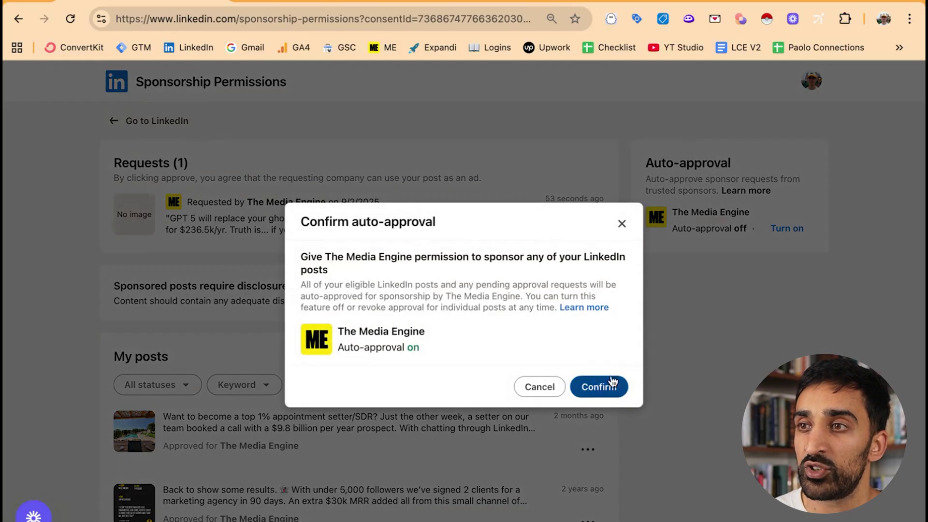
Confirm auto-approval for The Media Engine and return to Campaign Manager.
left_click(599, 387)
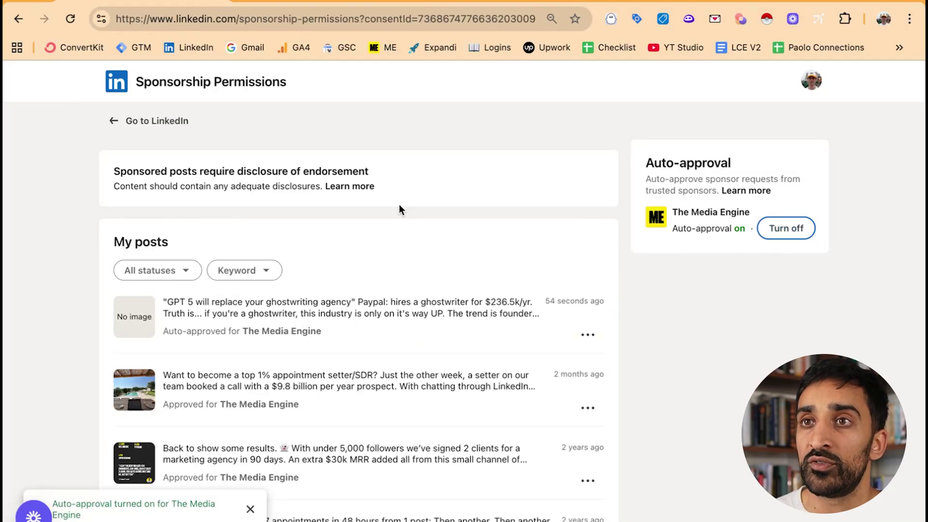
key("super+grave")
scroll(494, 219, "down", 3)
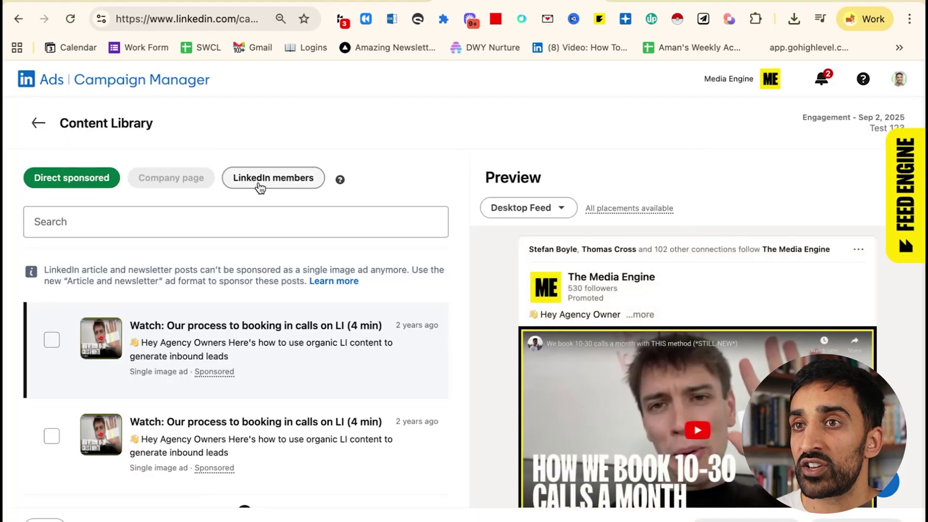
Select the auto-approved 'GPT 5' member post from sent sponsorship requests as the ad.
left_click(260, 187)
left_click(145, 244)
left_click(120, 209)
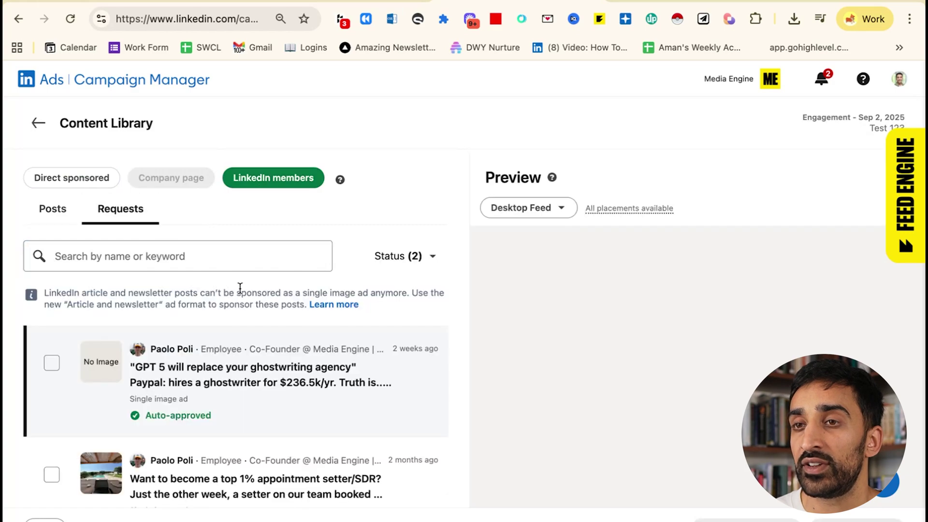
scroll(251, 297, "down", 2)
left_click(52, 305)
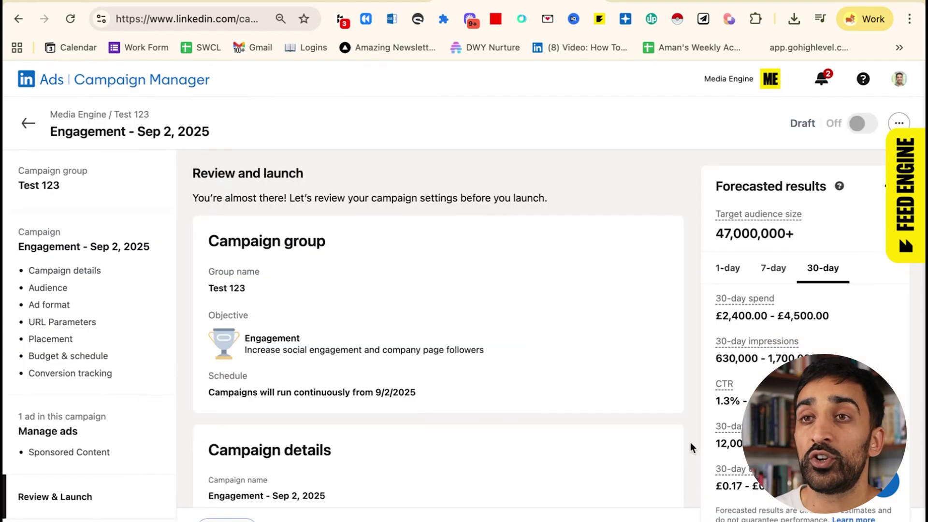
scroll(692, 447, "down", 10)
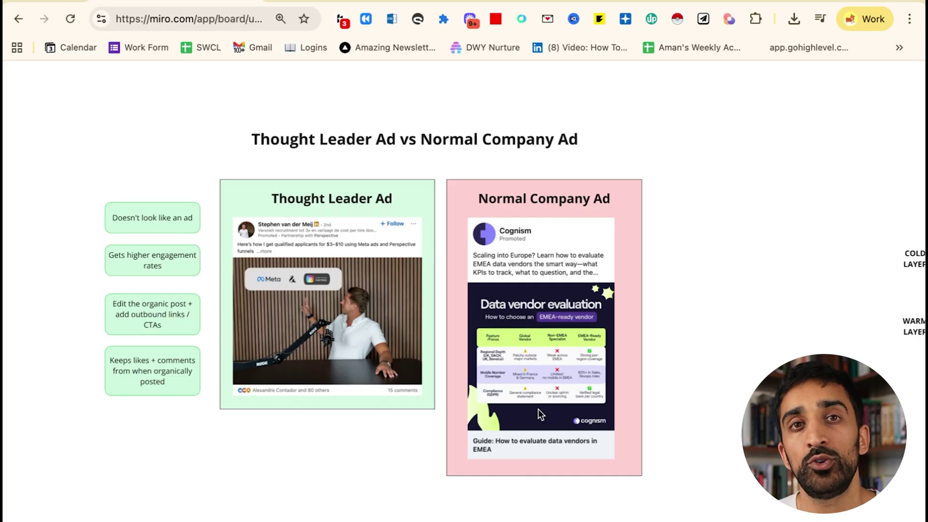
Pan to the Funnel & Strategy diagram, then advance to the Post 1: Pain Highlight frame.
scroll(744, 391, "right", 10)
scroll(745, 392, "up", 5)
scroll(745, 391, "up", 5)
scroll(744, 392, "left", 2)
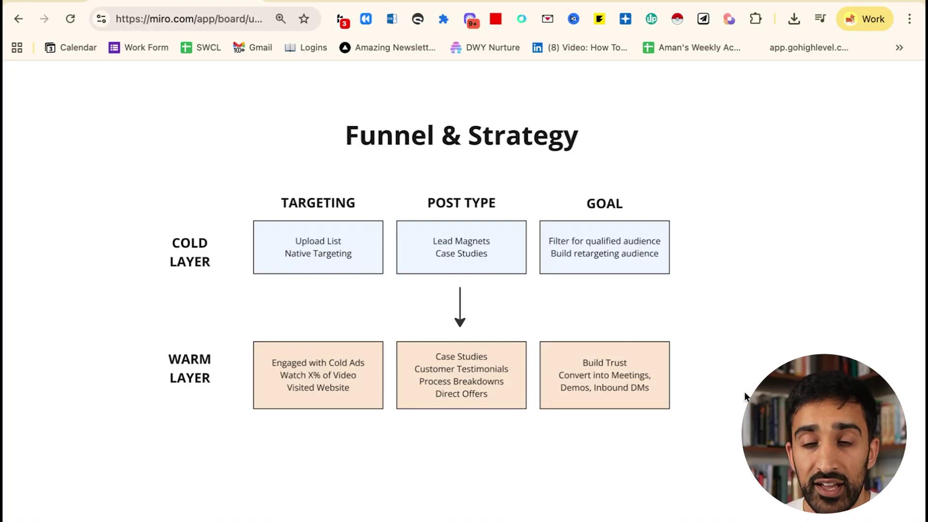
key("Right")
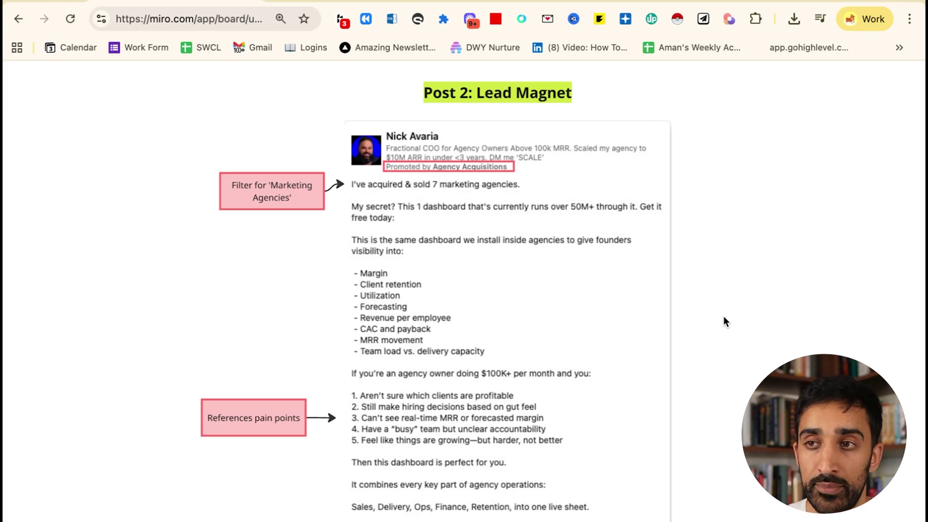
Scroll and zoom around the annotated Post 2: Lead Magnet frame to review it.
scroll(724, 316, "down", 10)
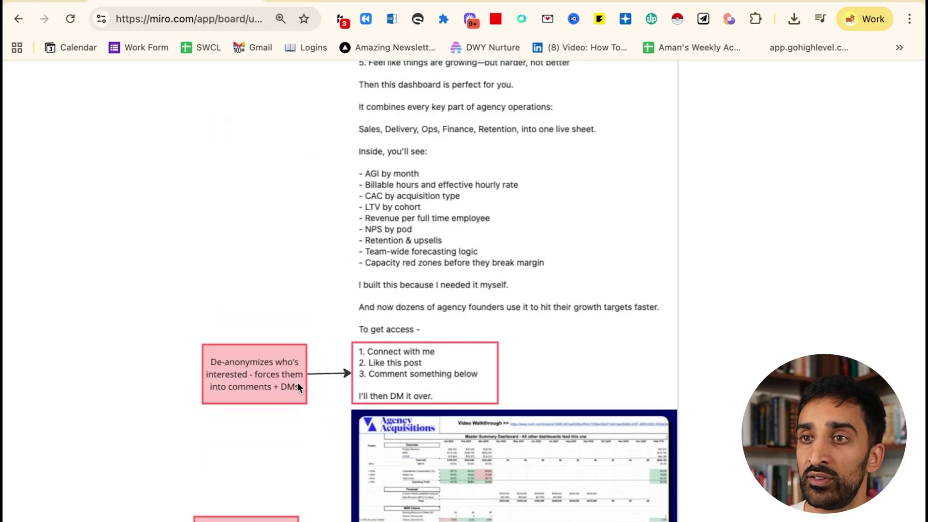
scroll(442, 379, "up", 10)
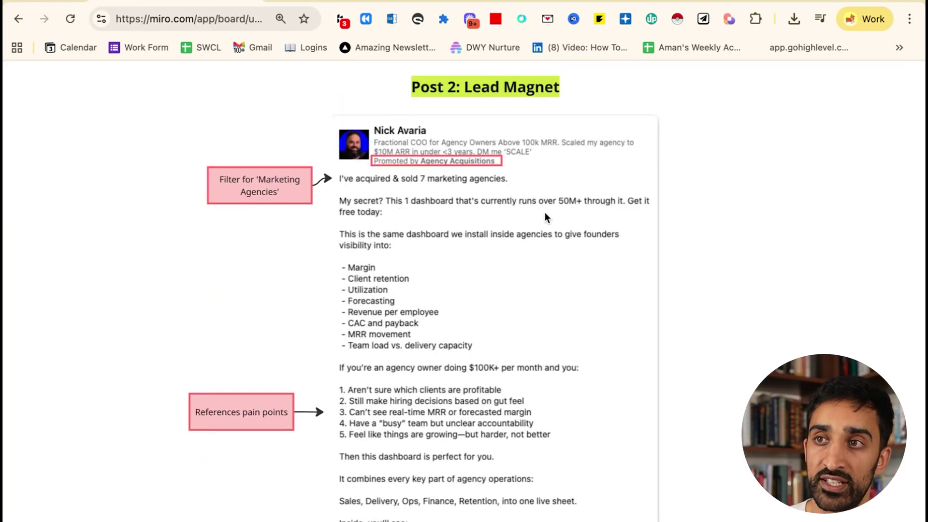
scroll(642, 220, "up", 1)
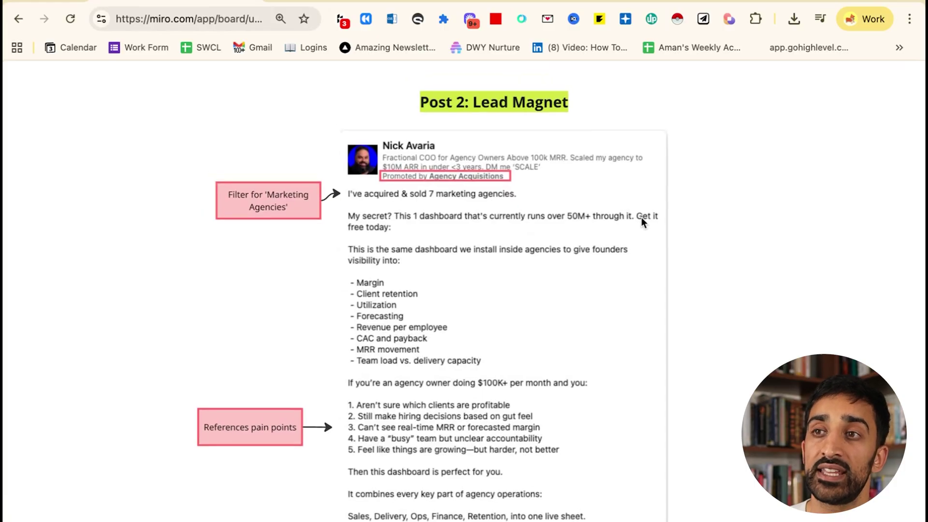
scroll(641, 218, "down", 3)
scroll(642, 218, "up", 3)
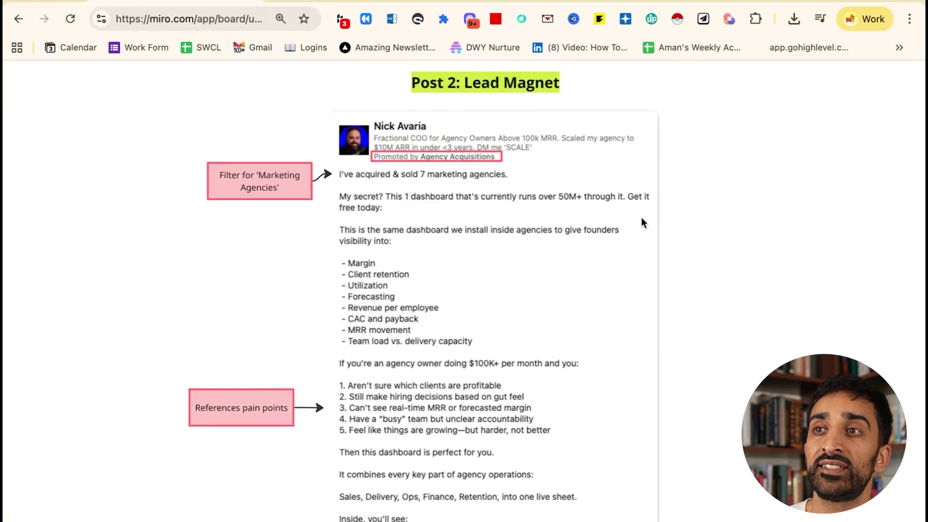
scroll(641, 218, "down", 1)
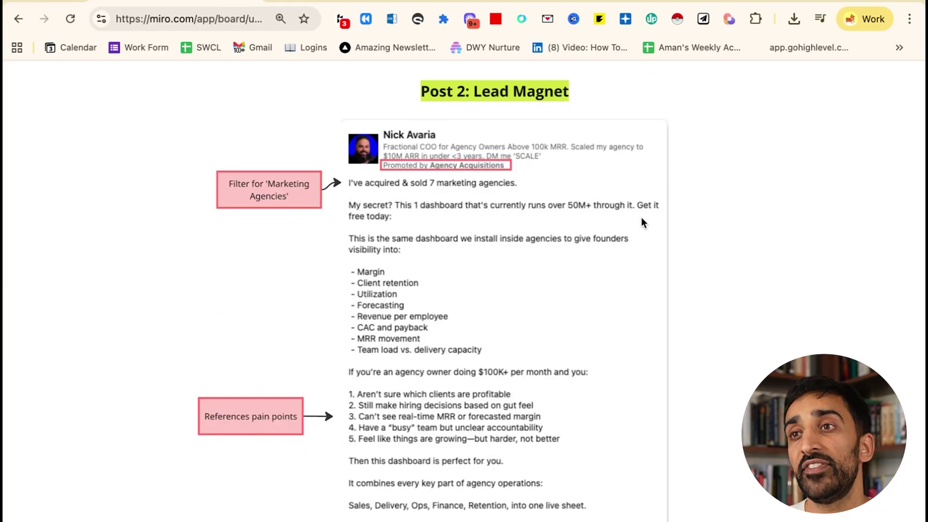
scroll(642, 220, "down", 10)
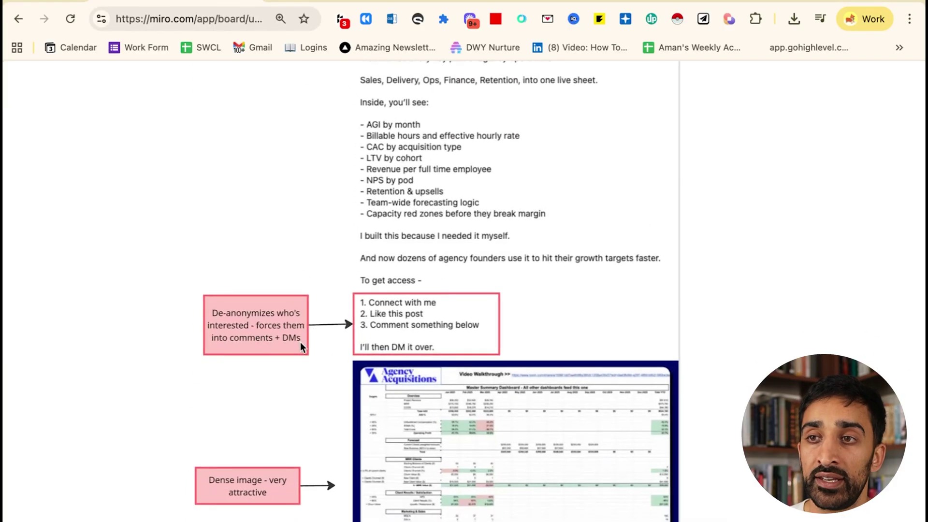
scroll(366, 344, "down", 8)
scroll(407, 315, "up", 2)
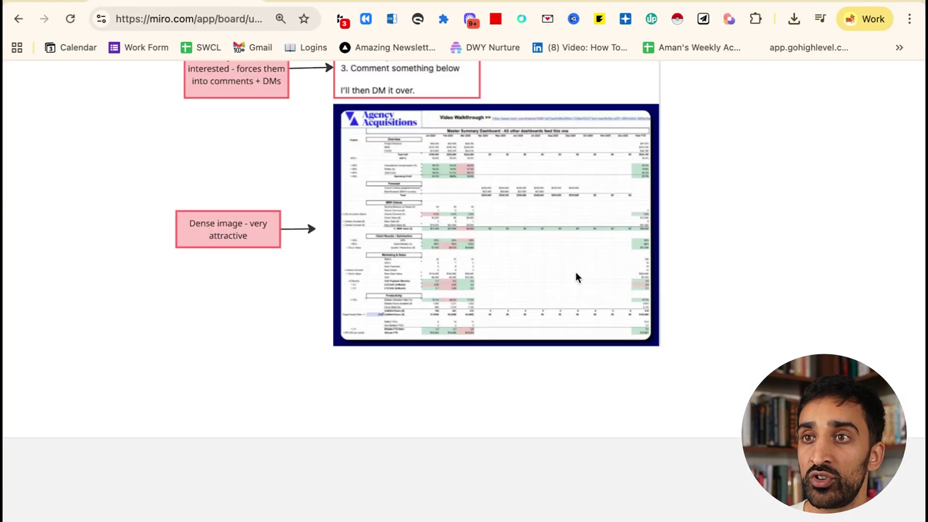
scroll(576, 278, "up", 16)
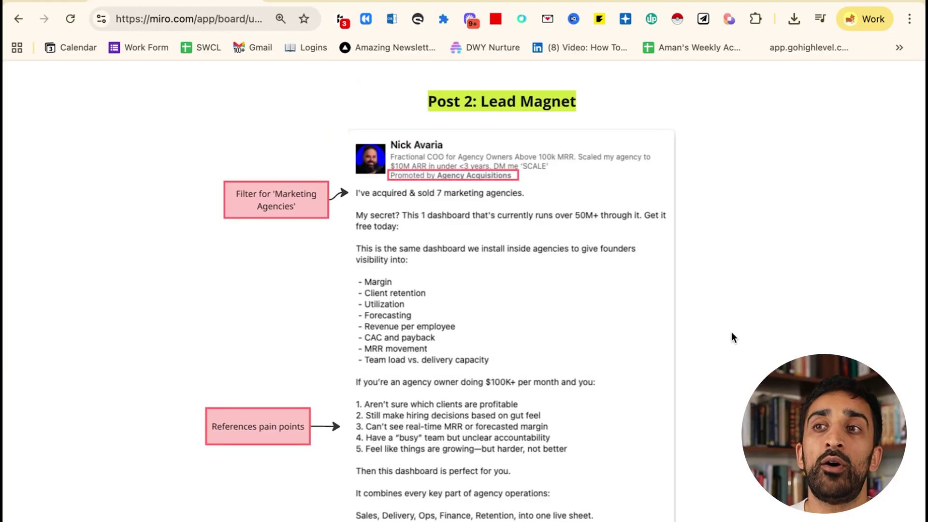
scroll(731, 331, "left", 10)
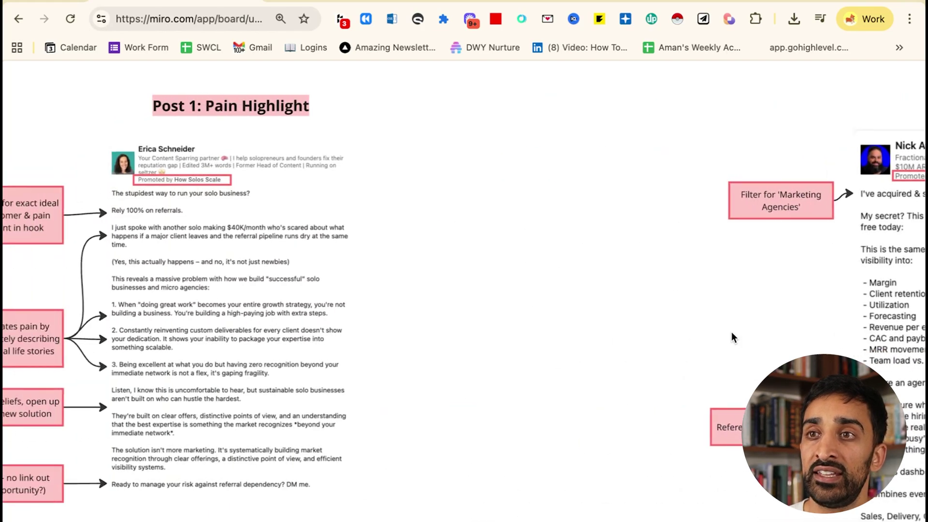
scroll(740, 261, "right", 10)
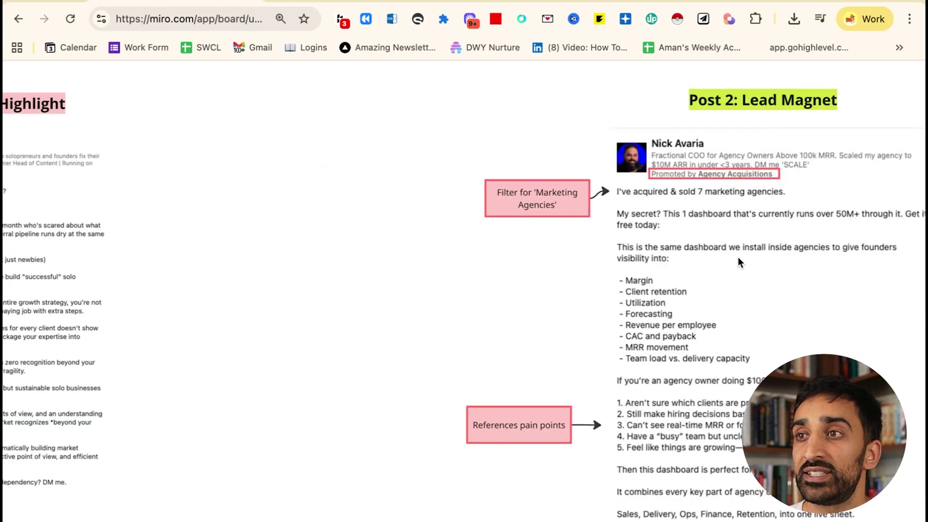
scroll(737, 257, "left", 10)
scroll(738, 257, "right", 15)
scroll(564, 231, "up", 5)
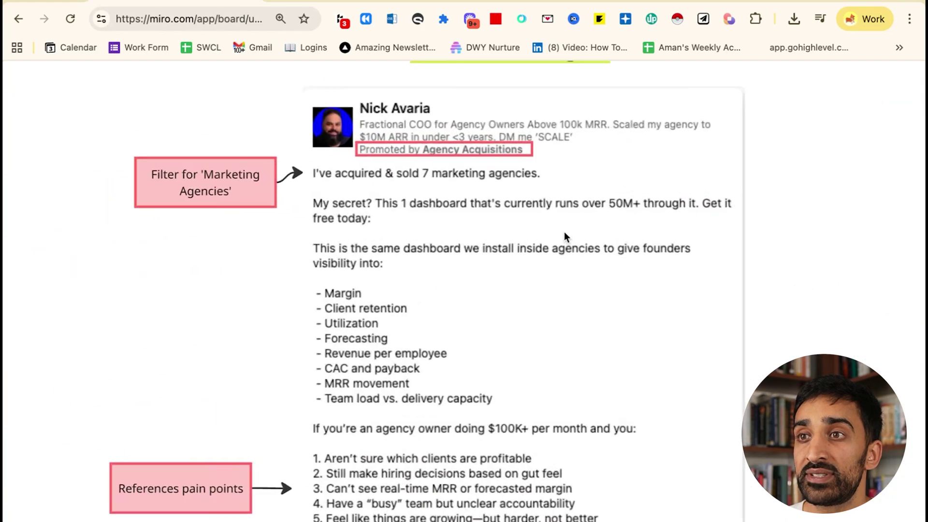
scroll(564, 231, "down", 5)
scroll(564, 231, "up", 1)
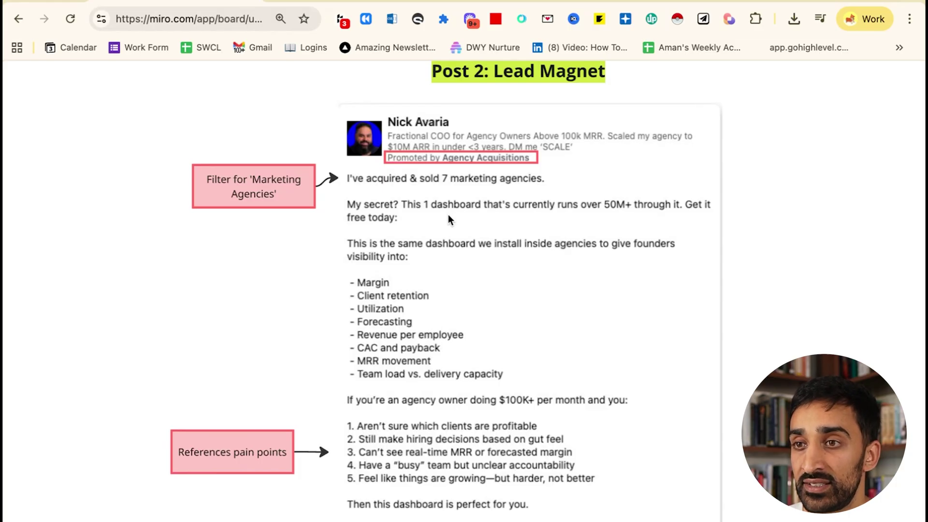
scroll(450, 220, "down", 3)
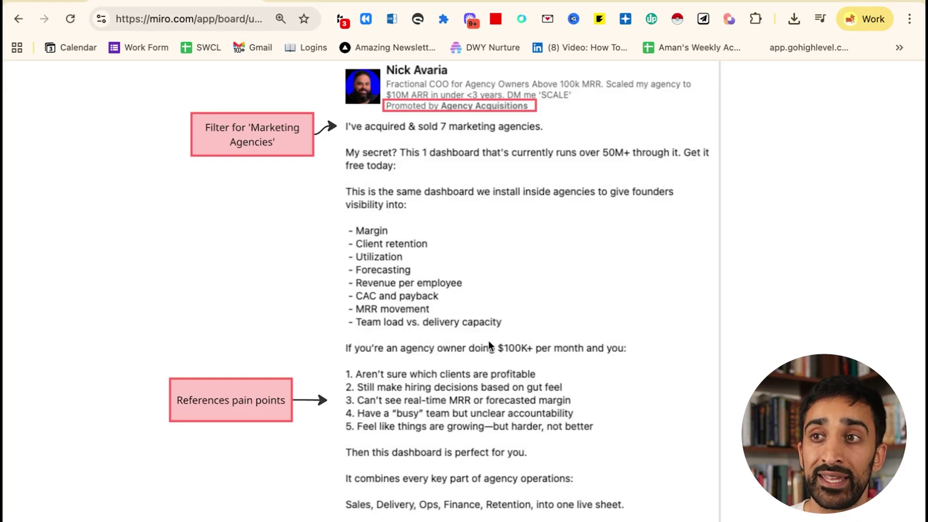
scroll(488, 340, "down", 3)
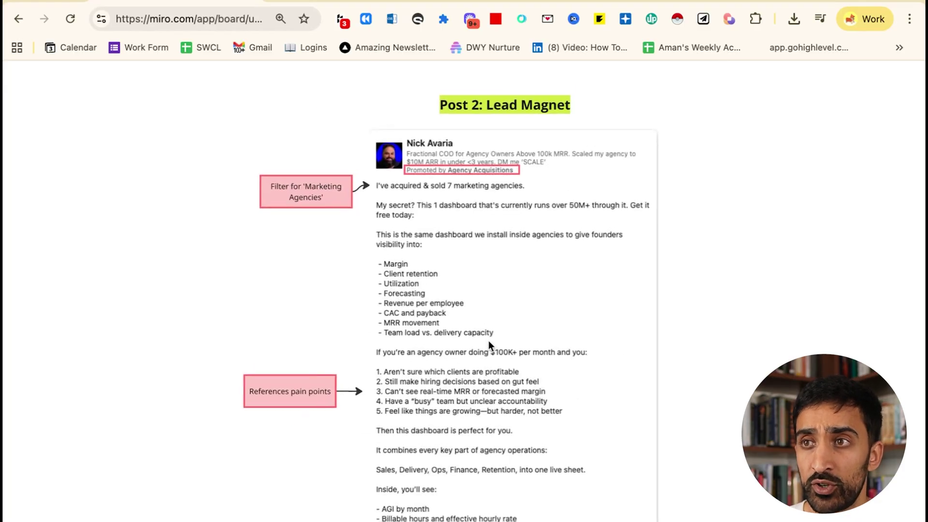
scroll(488, 340, "up", 2)
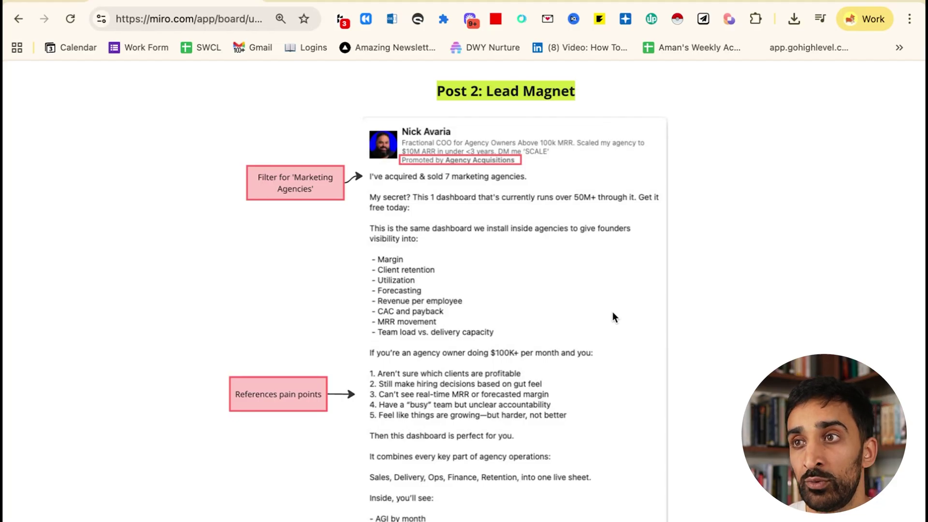
Advance to the next example frame using the Right arrow key.
key("Right")
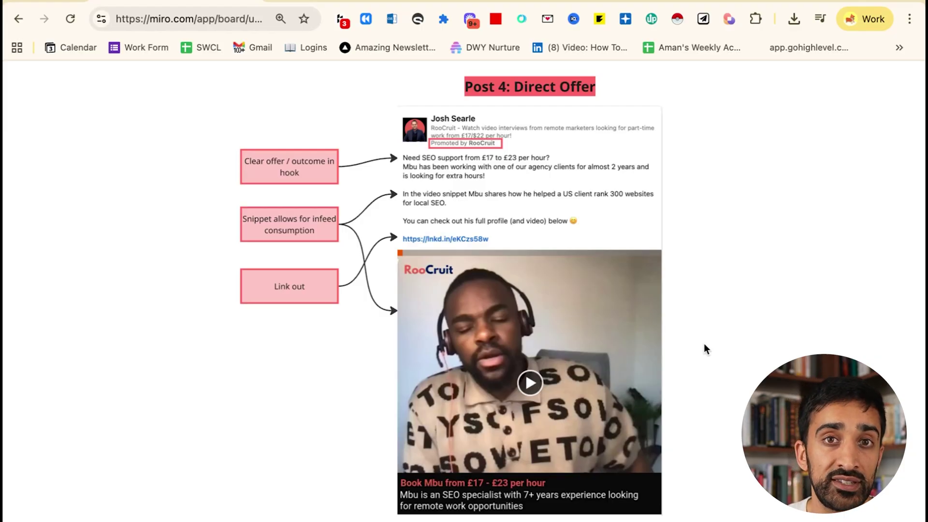
scroll(704, 343, "right", 10)
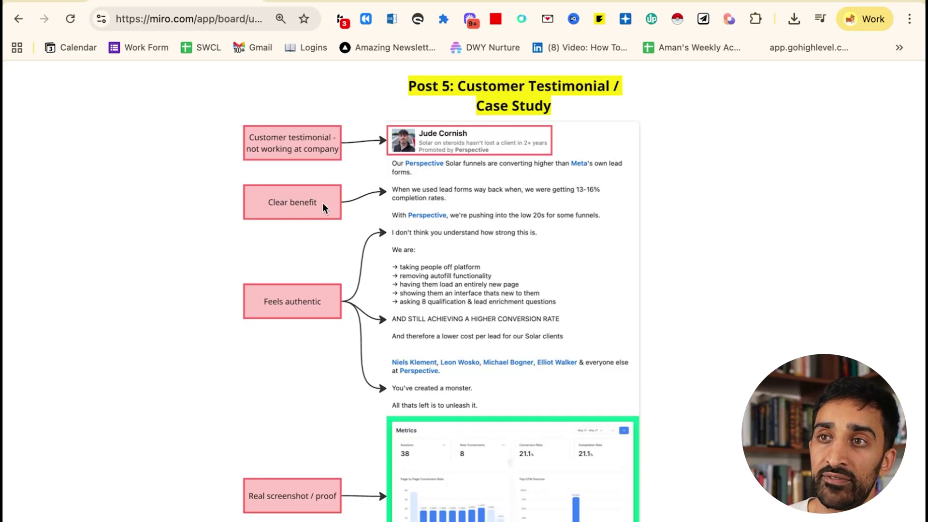
Pan right to the Post 5 testimonial frame and its metrics screenshot.
scroll(329, 166, "down", 2)
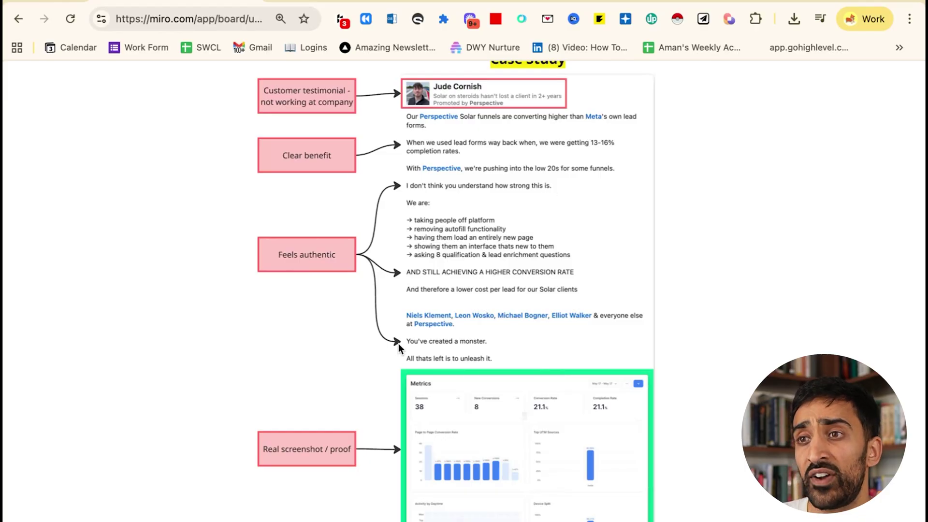
scroll(477, 343, "right", 2)
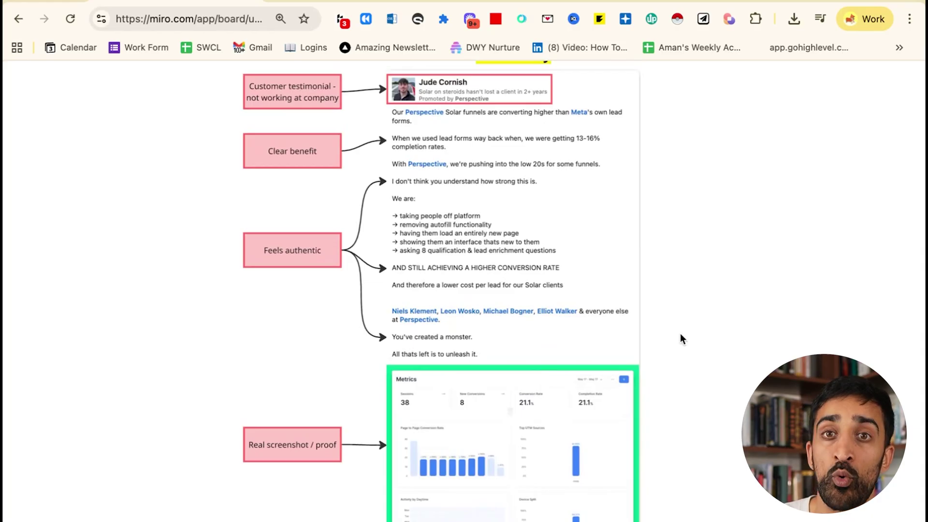
scroll(680, 335, "down", 2)
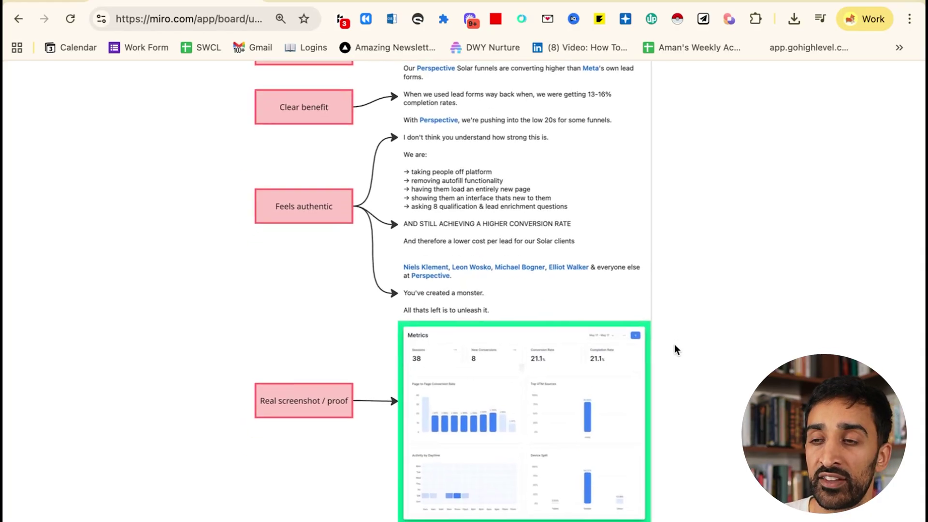